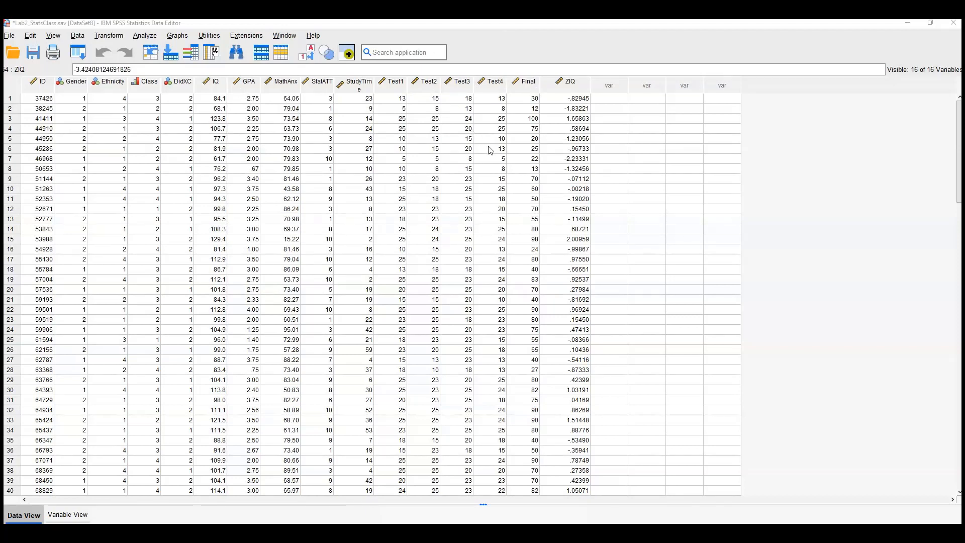
# Open the linear regression setup for the final exam score and re-enter overall grade point average as the predictor in Block 1.
pyautogui.moveTo(287, 89)
pyautogui.click(145, 36)
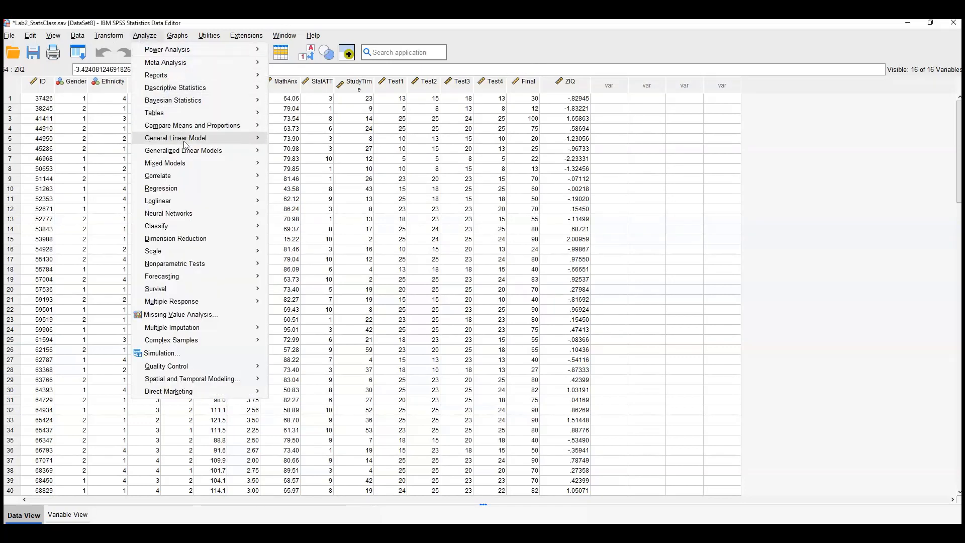
pyautogui.moveTo(190, 188)
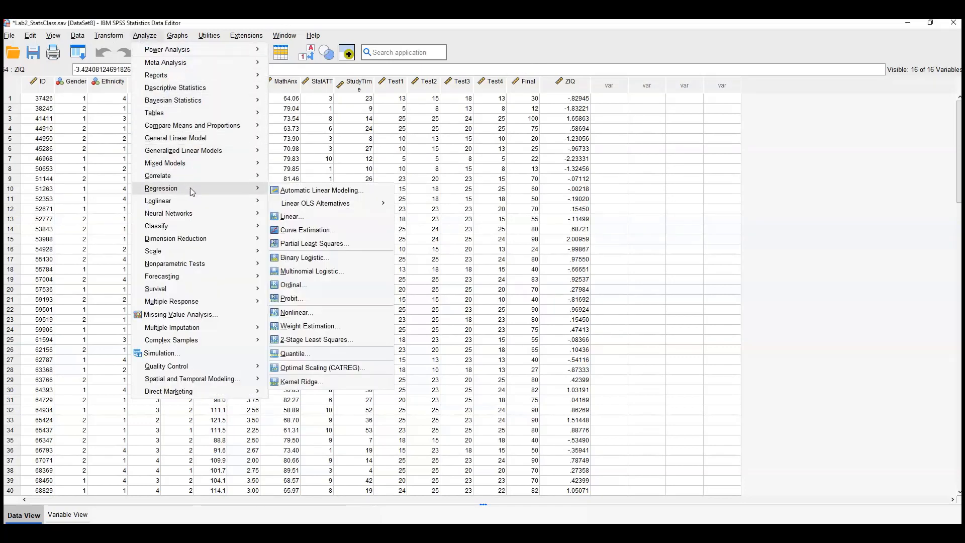
pyautogui.click(312, 216)
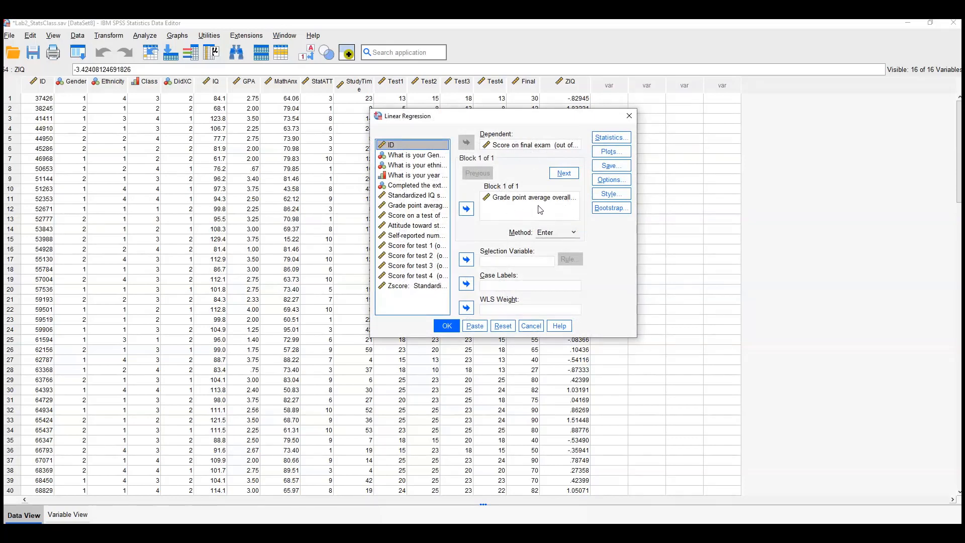
pyautogui.click(514, 200)
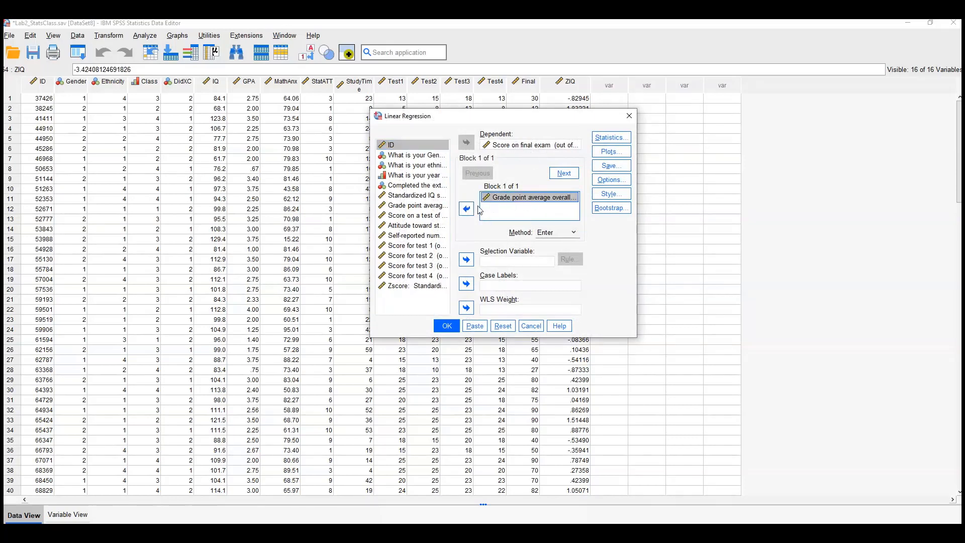
pyautogui.click(469, 209)
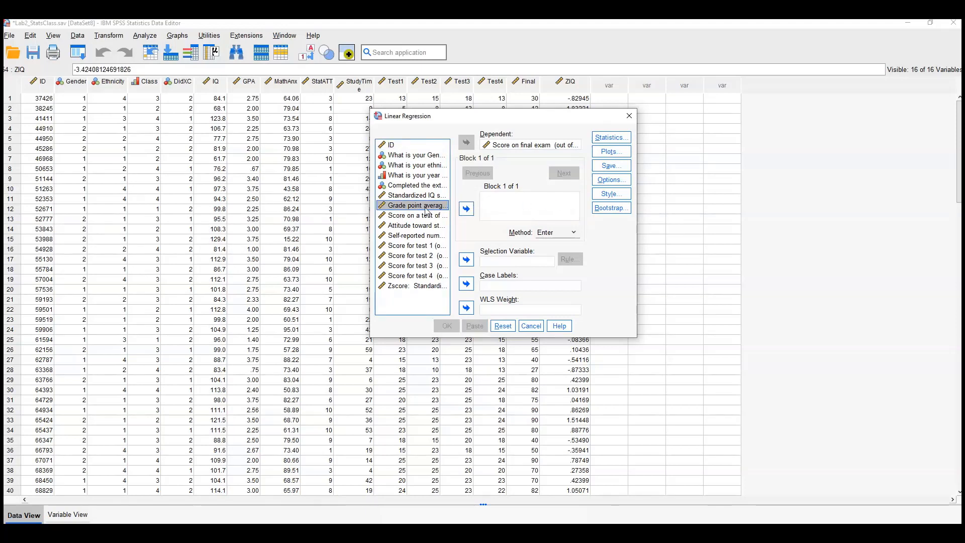
pyautogui.click(466, 209)
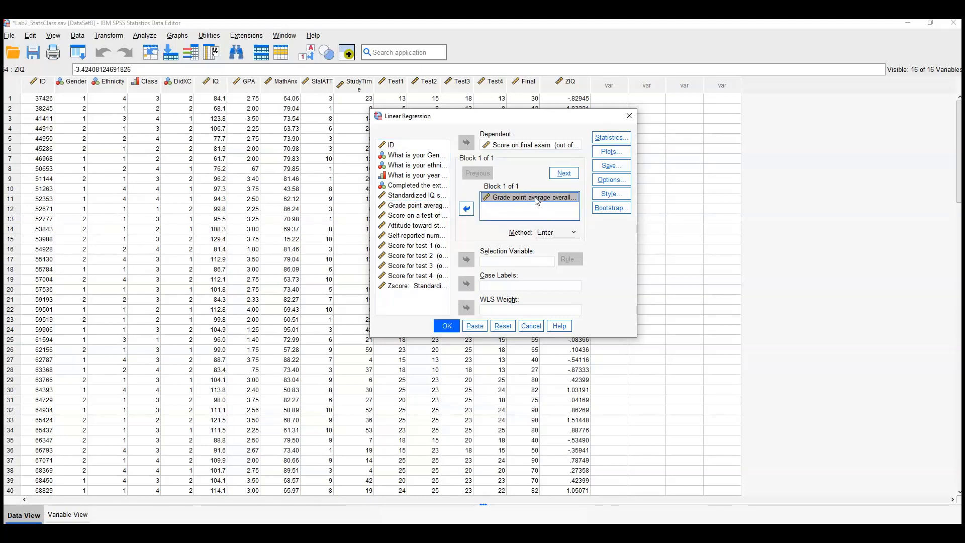
# Add the math anxiety test score as a second predictor in the same block and run the regression.
pyautogui.click(422, 217)
pyautogui.click(466, 209)
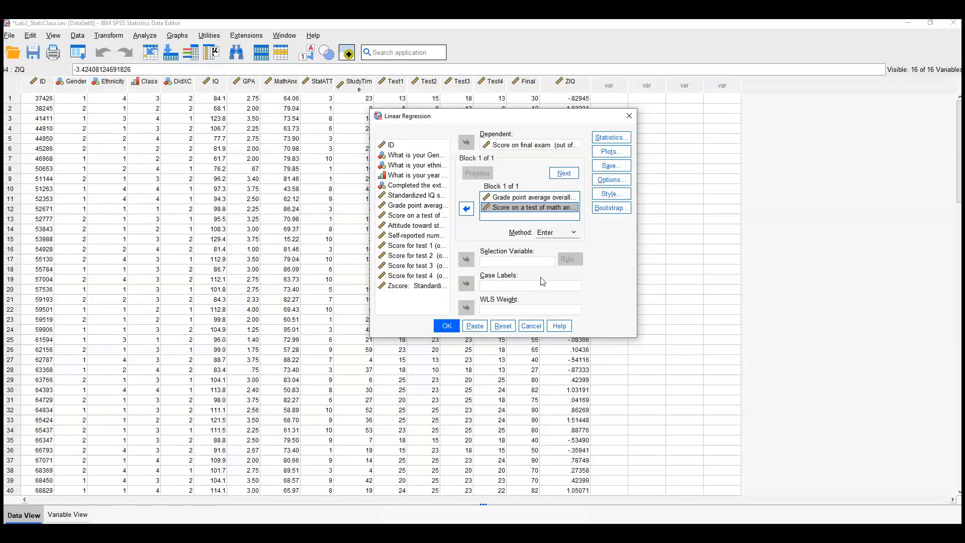
pyautogui.click(454, 327)
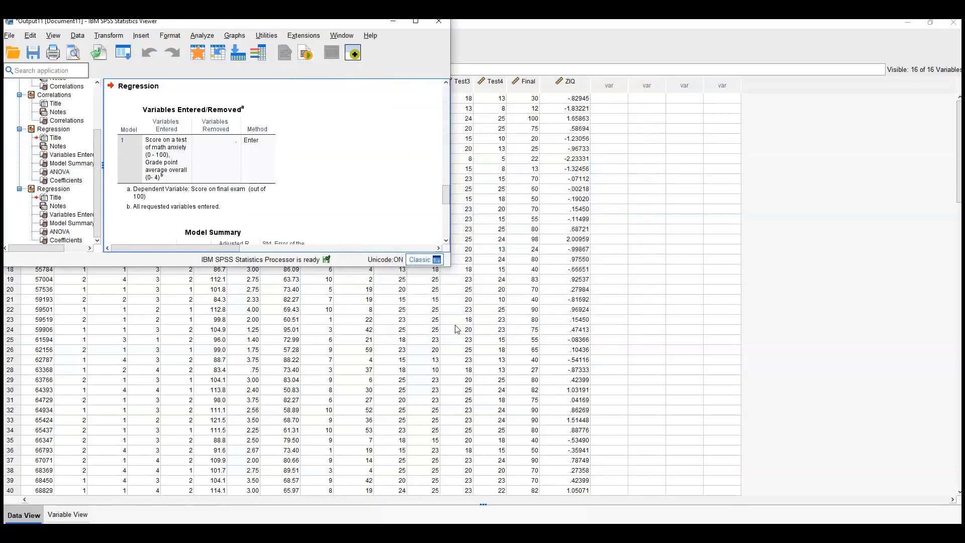
# Maximize the output window and examine the new regression's entered variables, model summary R Square and ANOVA table.
pyautogui.click(415, 22)
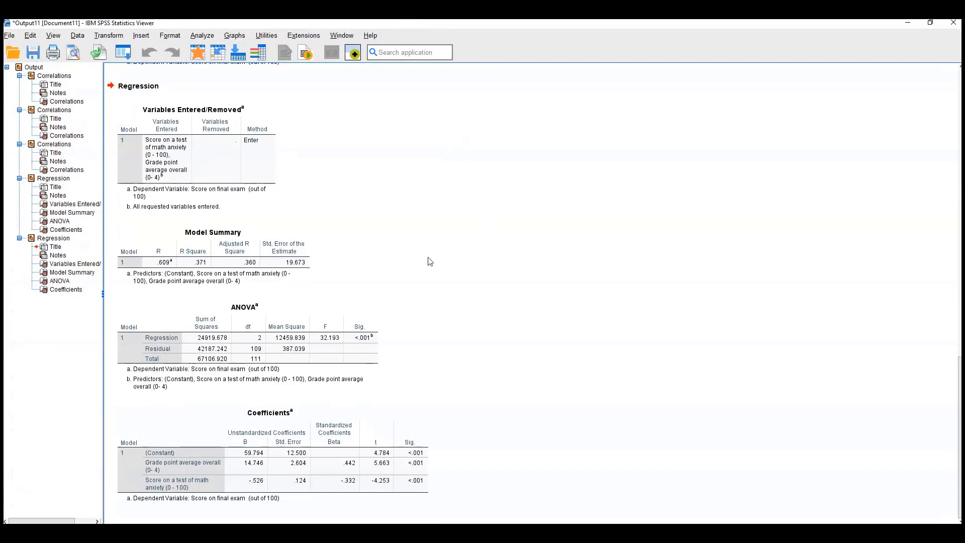
pyautogui.click(223, 125)
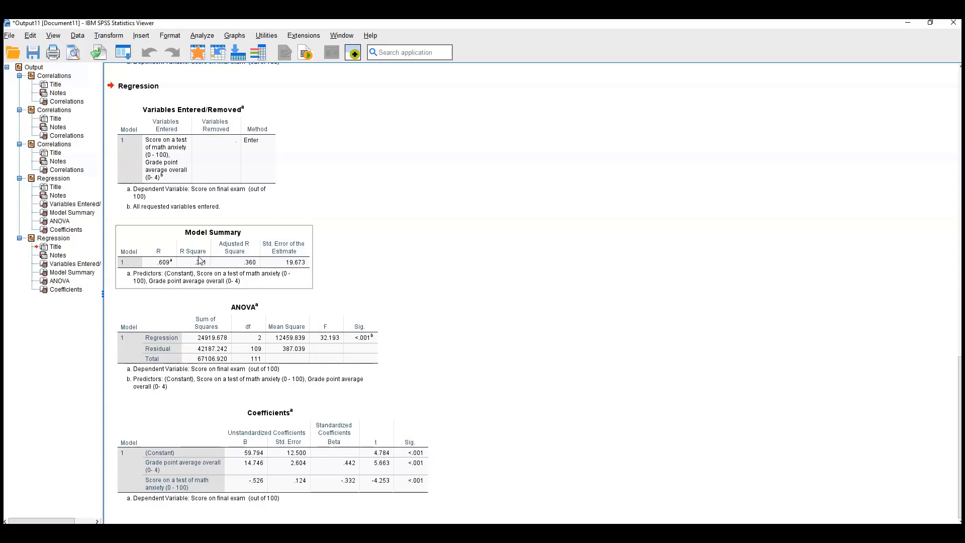
pyautogui.click(224, 227)
pyautogui.click(456, 268)
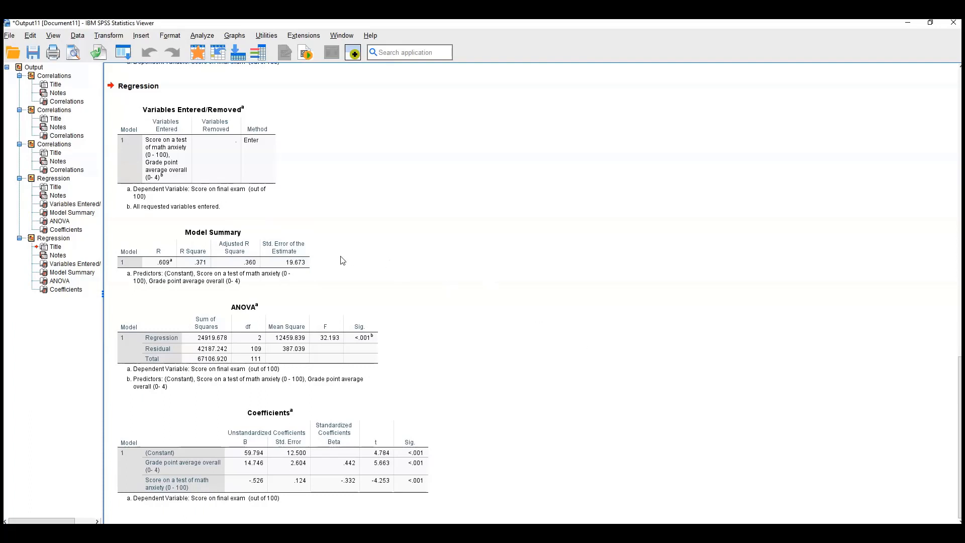
pyautogui.click(152, 146)
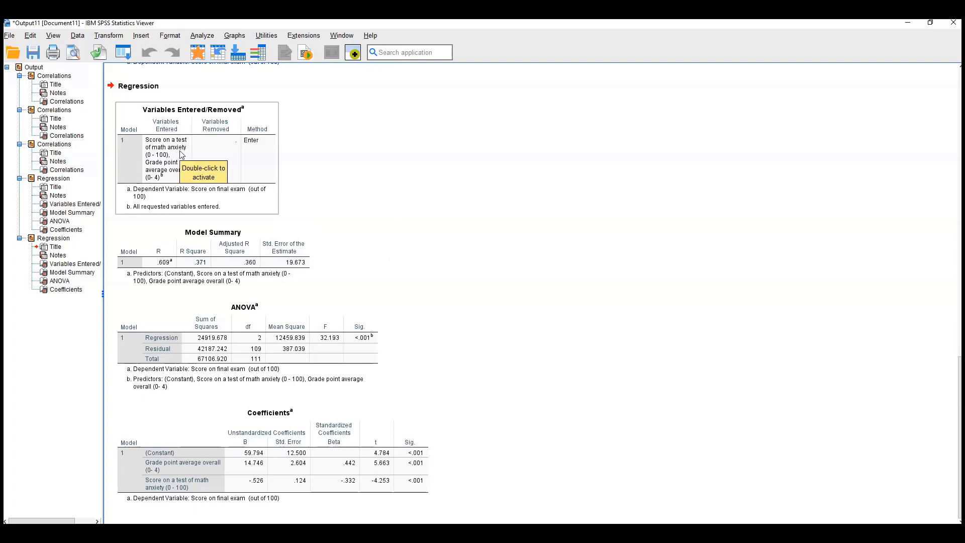
pyautogui.click(199, 264)
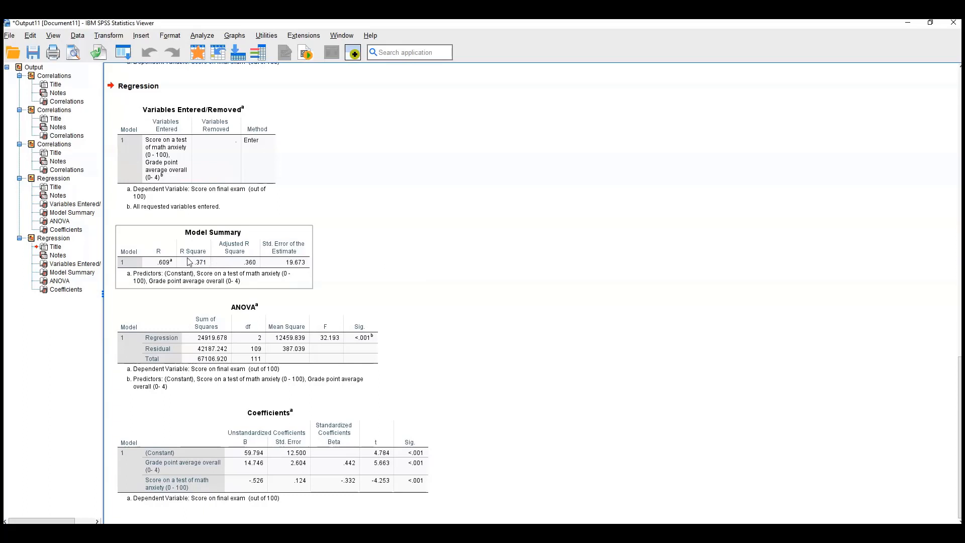
pyautogui.click(362, 270)
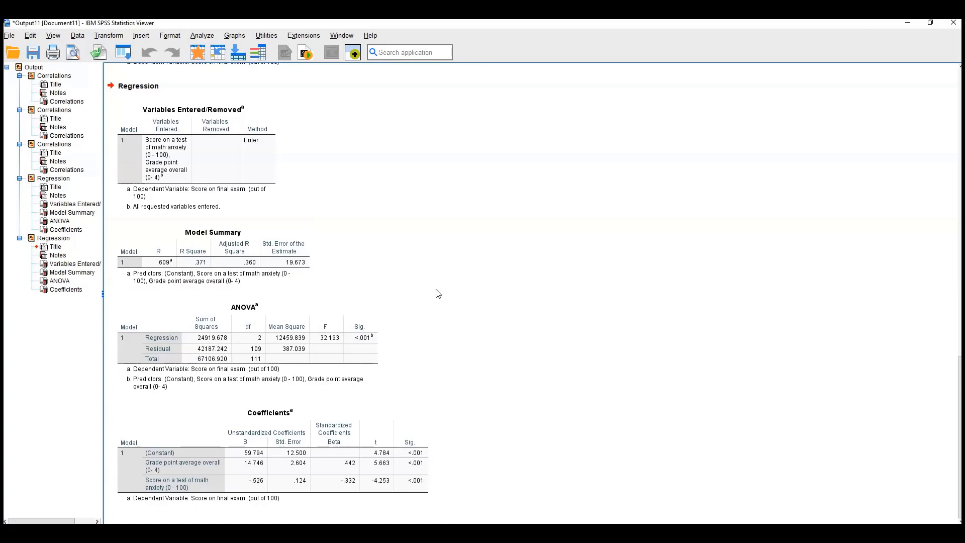
pyautogui.click(147, 160)
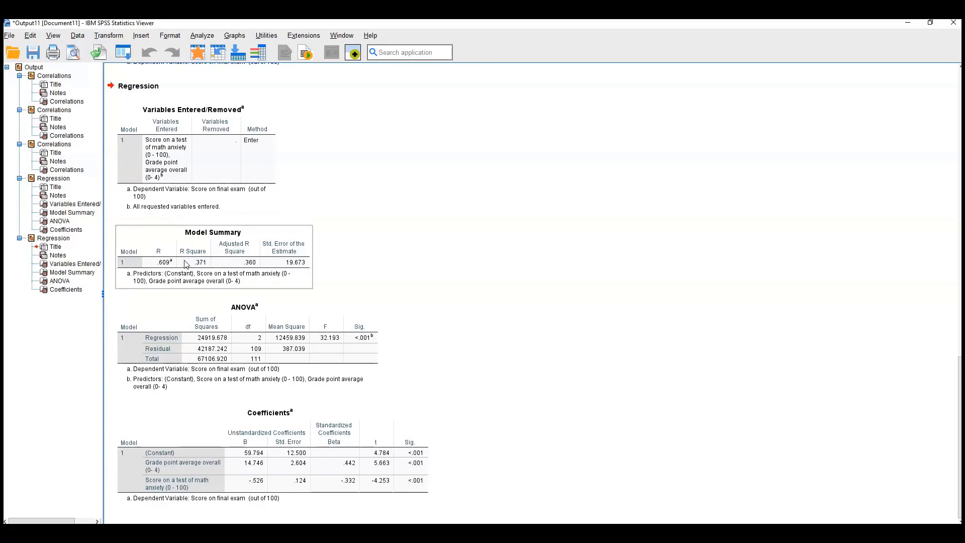
pyautogui.click(248, 336)
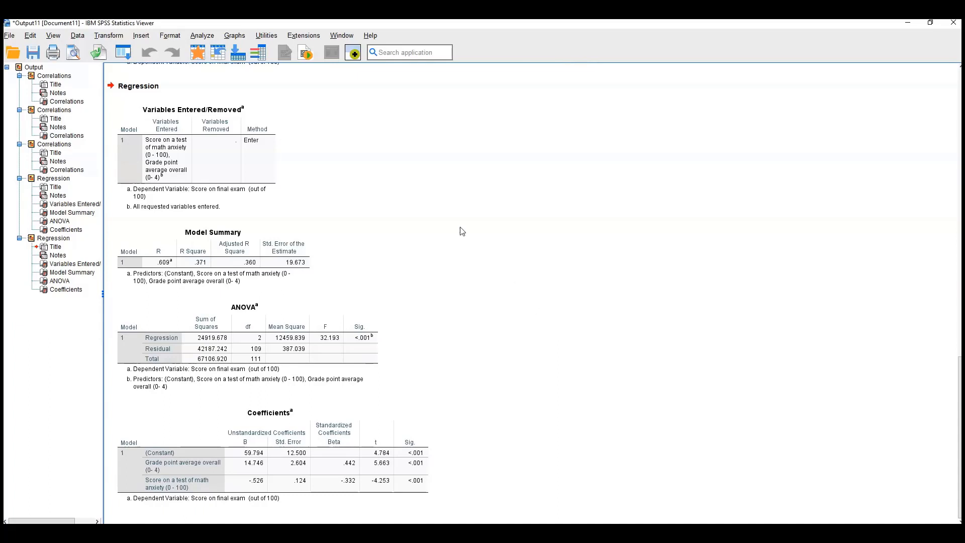
# Start a simple scatterplot with the final exam score on the Y axis.
pyautogui.click(235, 37)
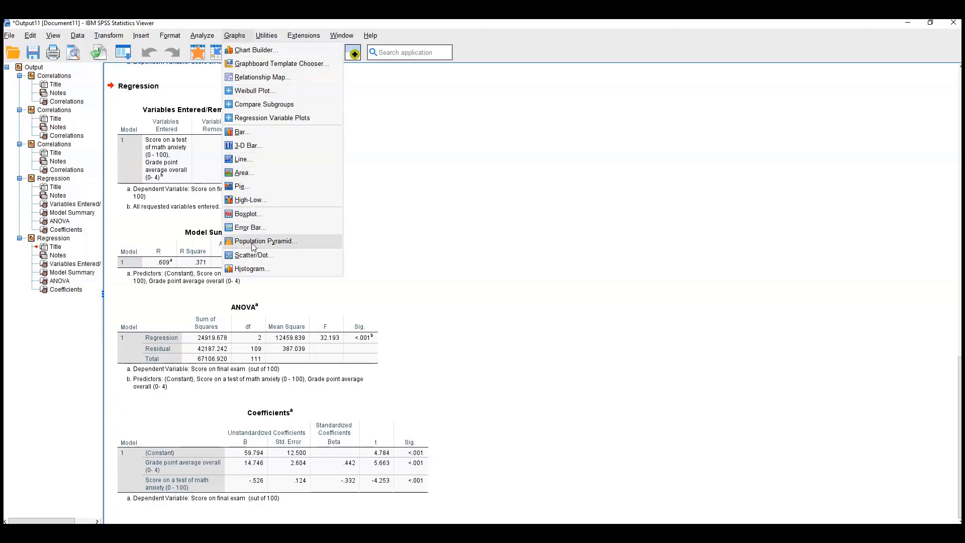
pyautogui.click(253, 255)
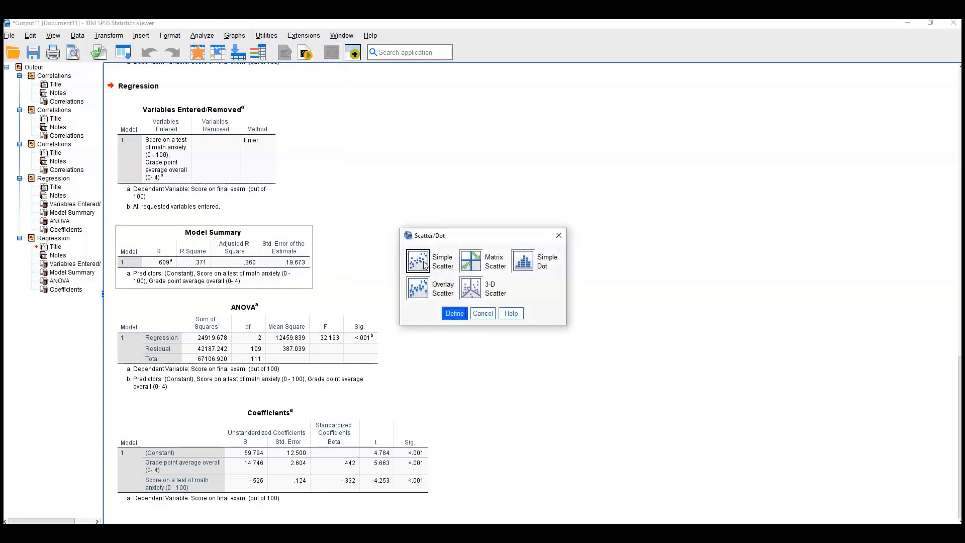
pyautogui.click(454, 314)
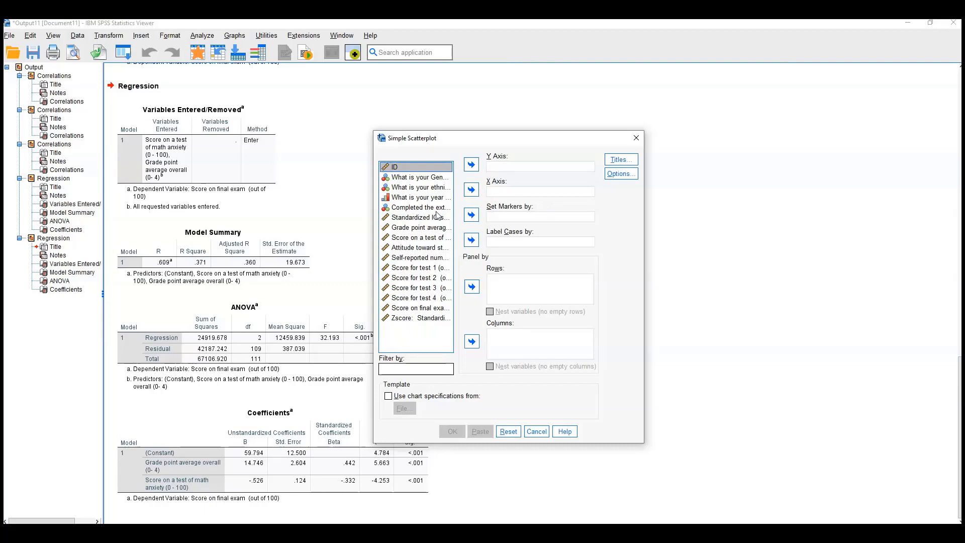
pyautogui.click(414, 308)
pyautogui.click(471, 165)
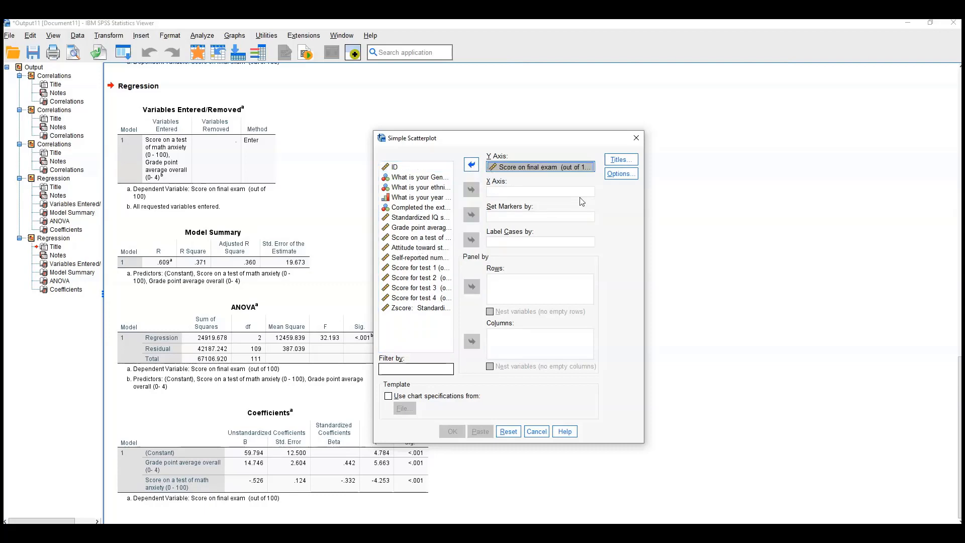
pyautogui.click(418, 227)
pyautogui.click(472, 191)
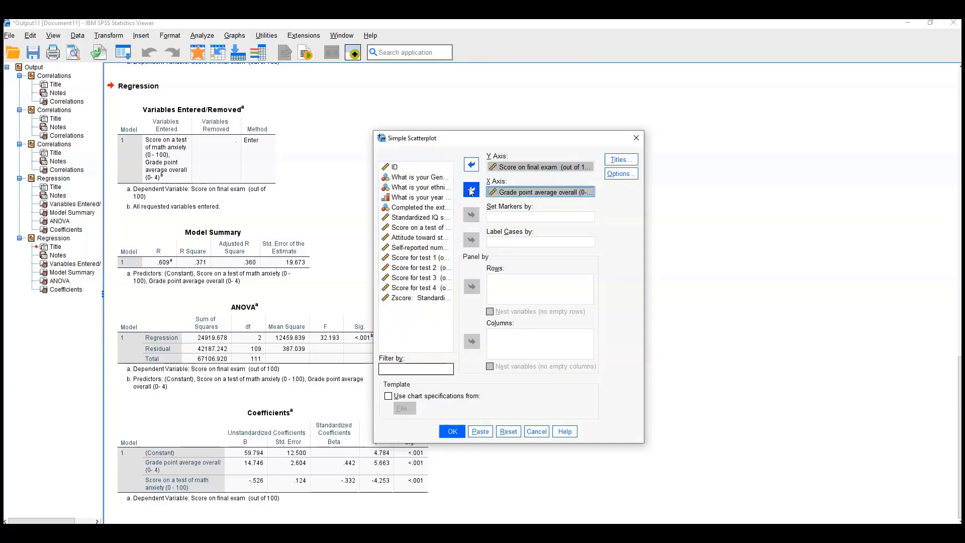
pyautogui.click(471, 191)
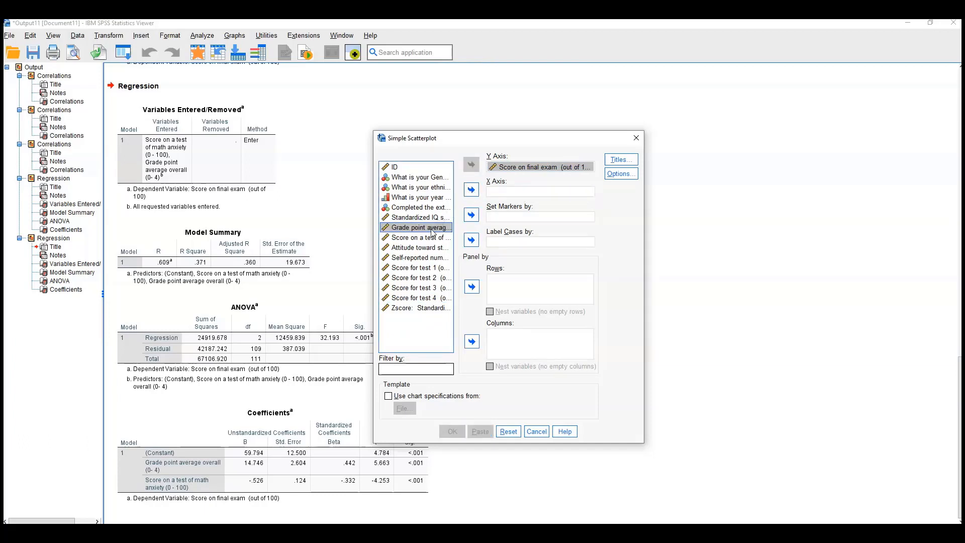
# Put the math anxiety test score on the X axis and create the scatterplot.
pyautogui.click(420, 238)
pyautogui.click(470, 189)
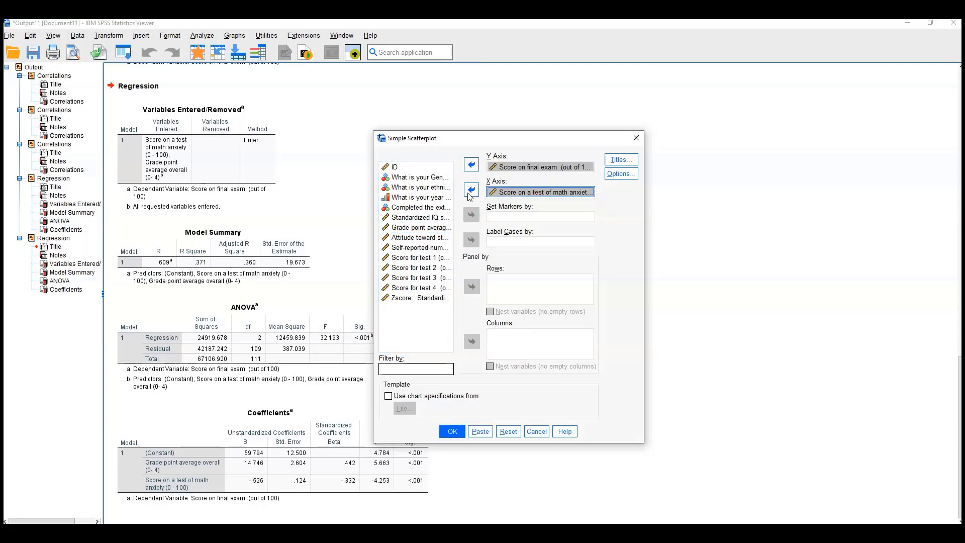
pyautogui.click(452, 432)
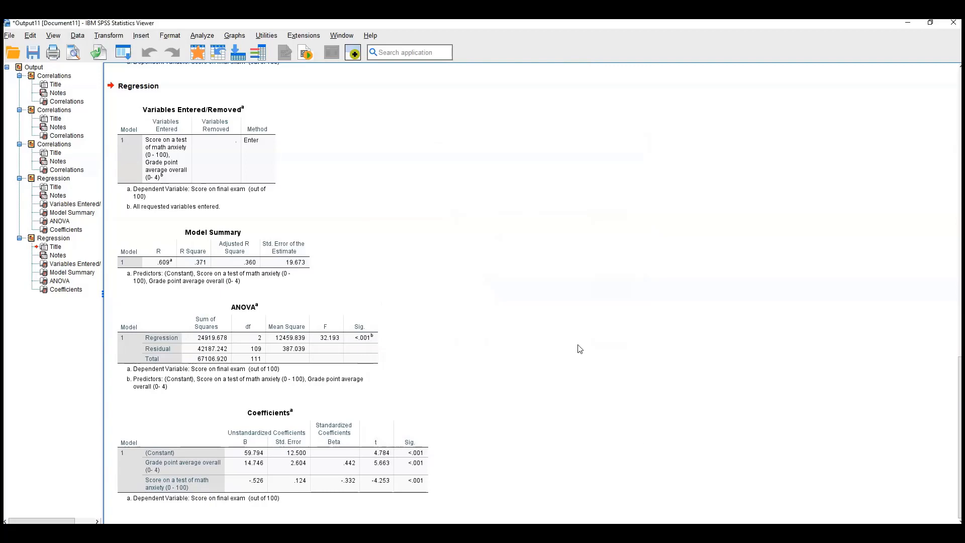
# Add a linear fit line to the math anxiety scatterplot and close the chart editor.
pyautogui.scroll(-10, 580, 349)
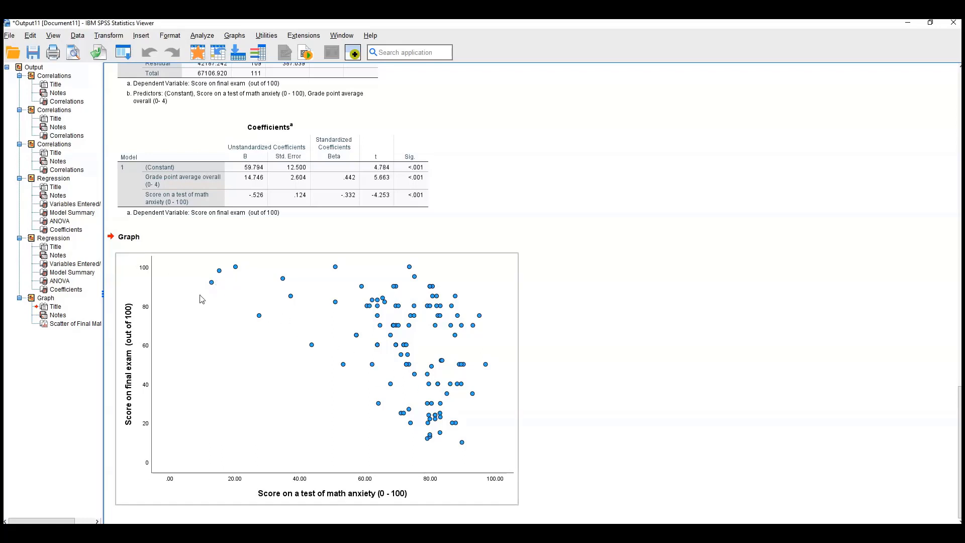
pyautogui.doubleClick(392, 337)
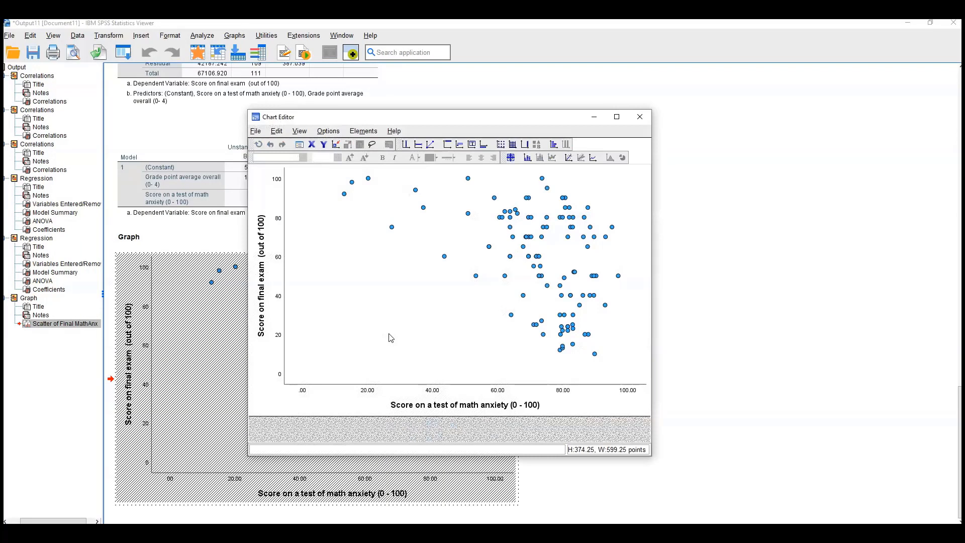
pyautogui.click(569, 159)
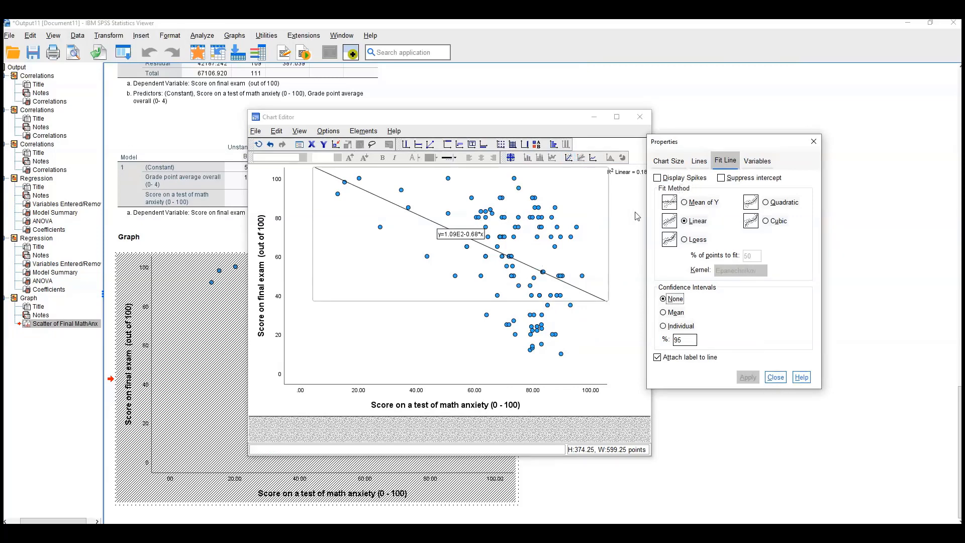
pyautogui.click(775, 377)
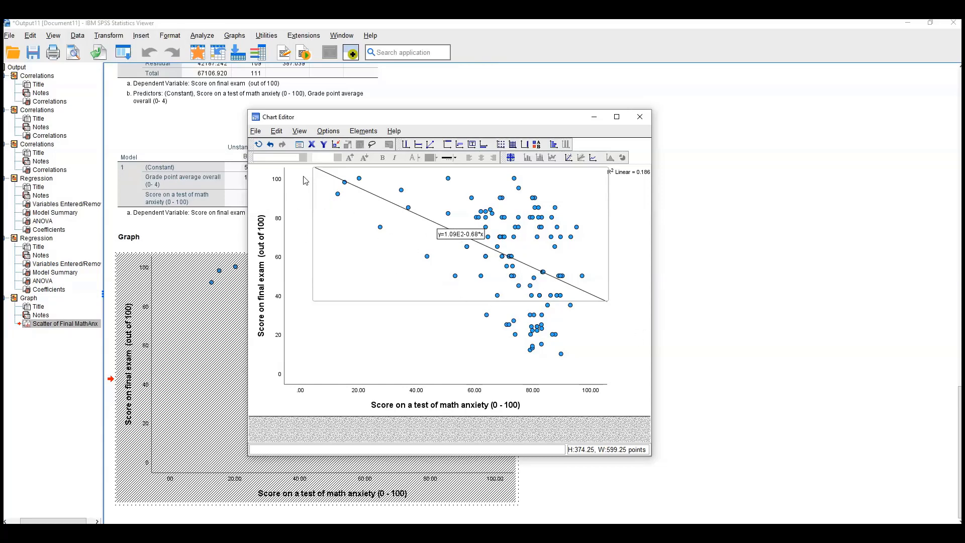
pyautogui.click(640, 117)
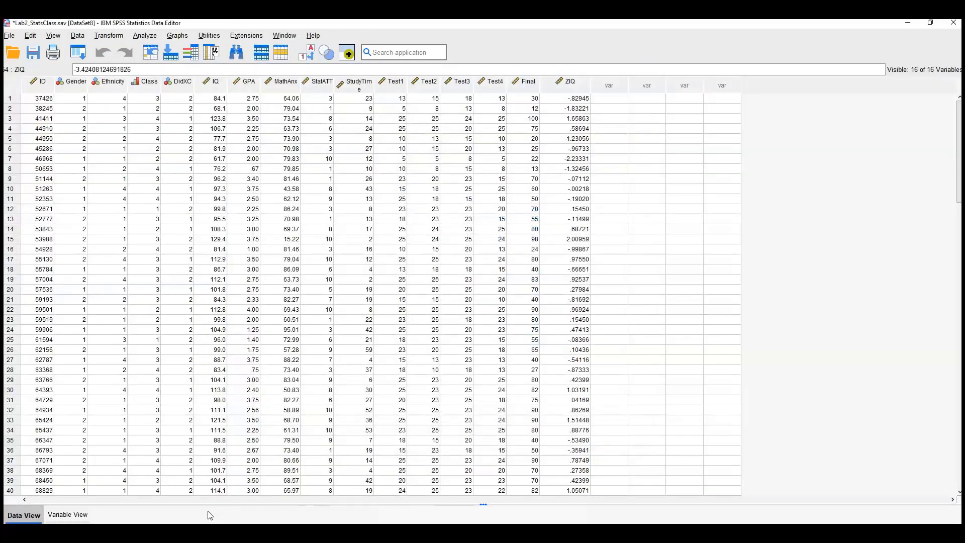
# Return to the output window and start another simple scatterplot.
pyautogui.click(258, 533)
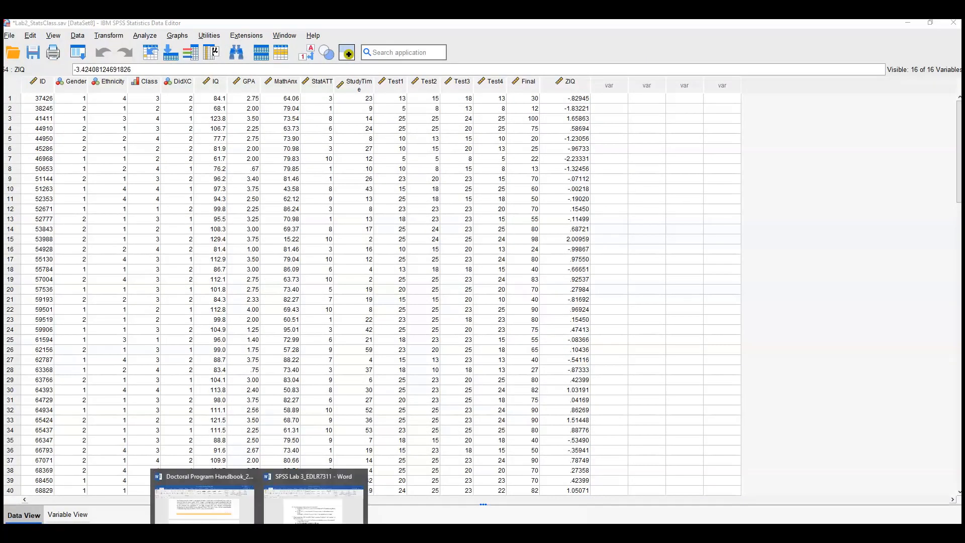
pyautogui.click(486, 493)
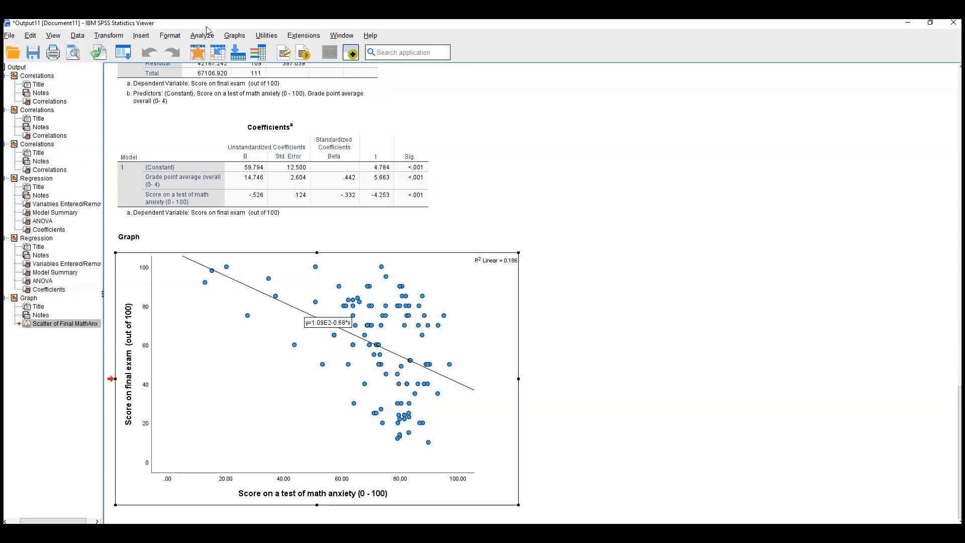
pyautogui.click(234, 36)
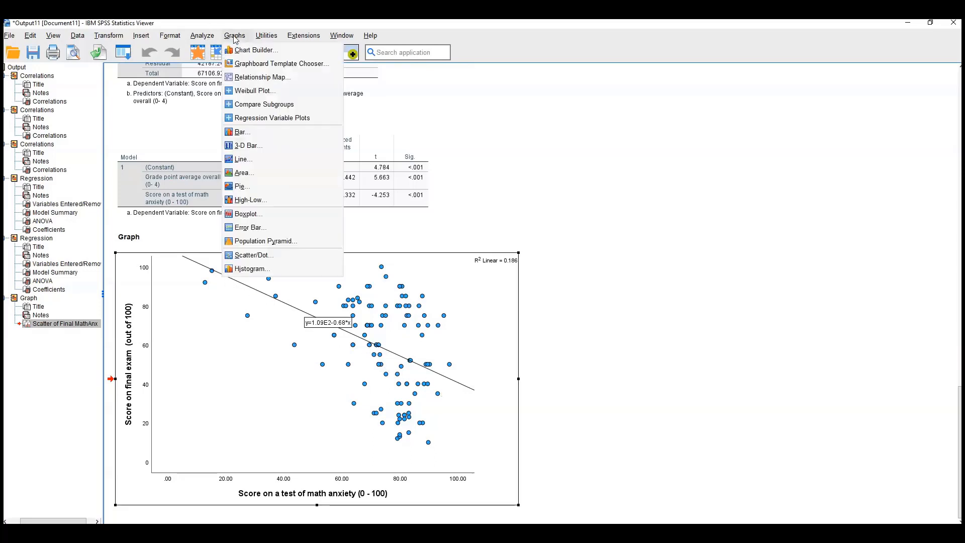
pyautogui.click(254, 256)
pyautogui.click(454, 313)
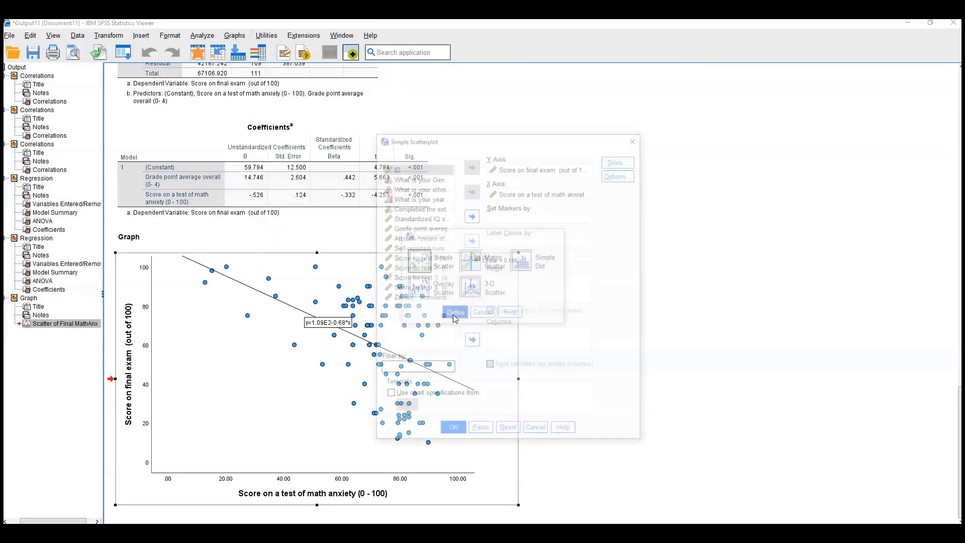
# Replace the math anxiety score with overall grade point average on the X axis and create the scatterplot.
pyautogui.click(546, 193)
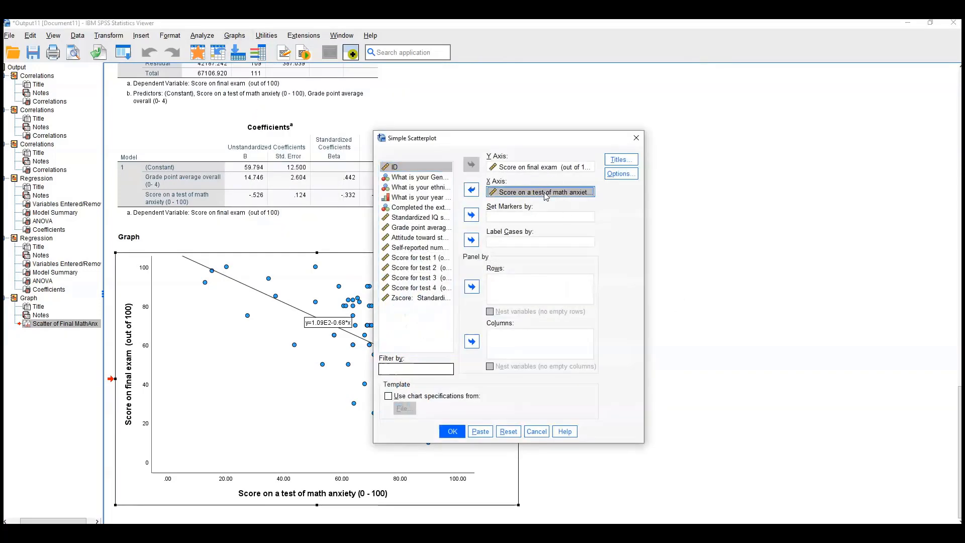
pyautogui.click(471, 189)
pyautogui.click(425, 228)
pyautogui.click(471, 189)
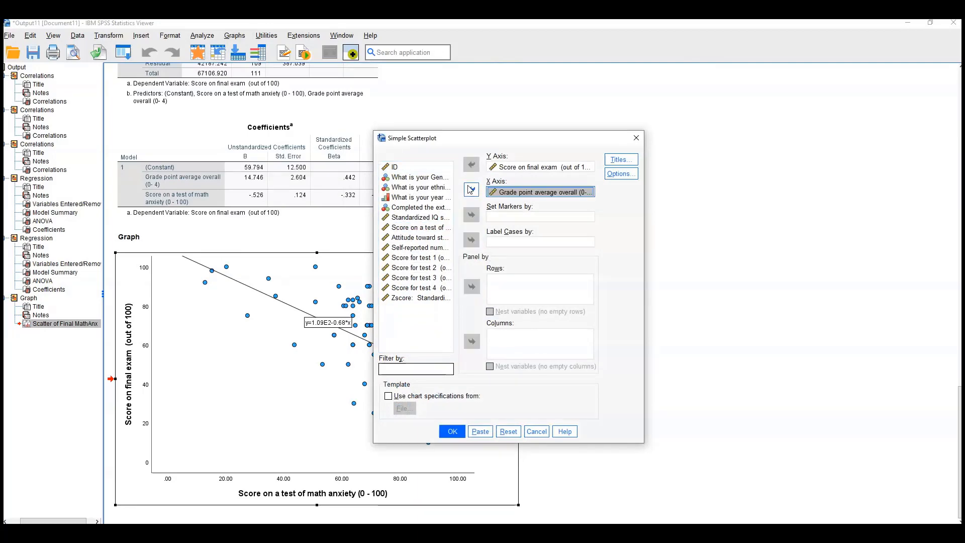
pyautogui.click(453, 431)
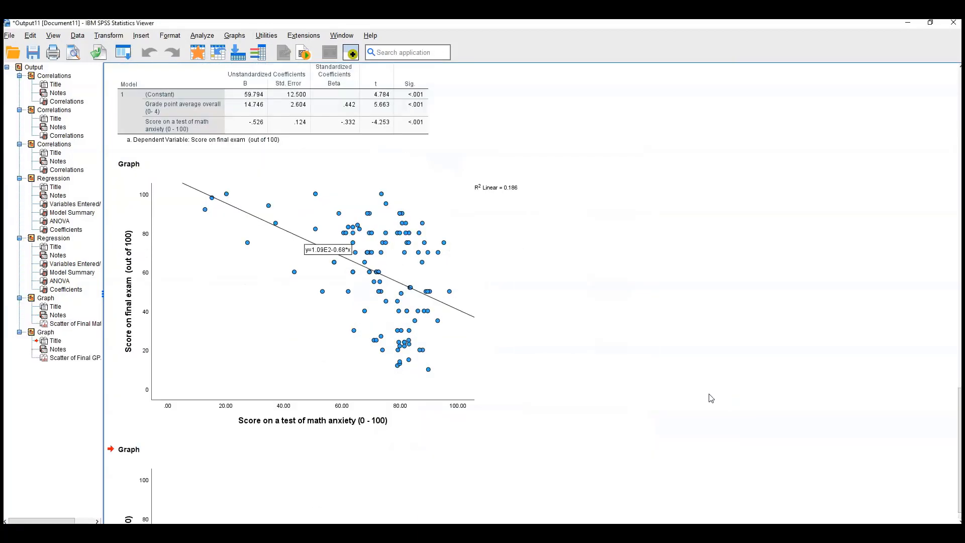
# Add a linear fit line to the grade point average scatterplot, close the chart editor and return to the output.
pyautogui.scroll(3, 661, 383)
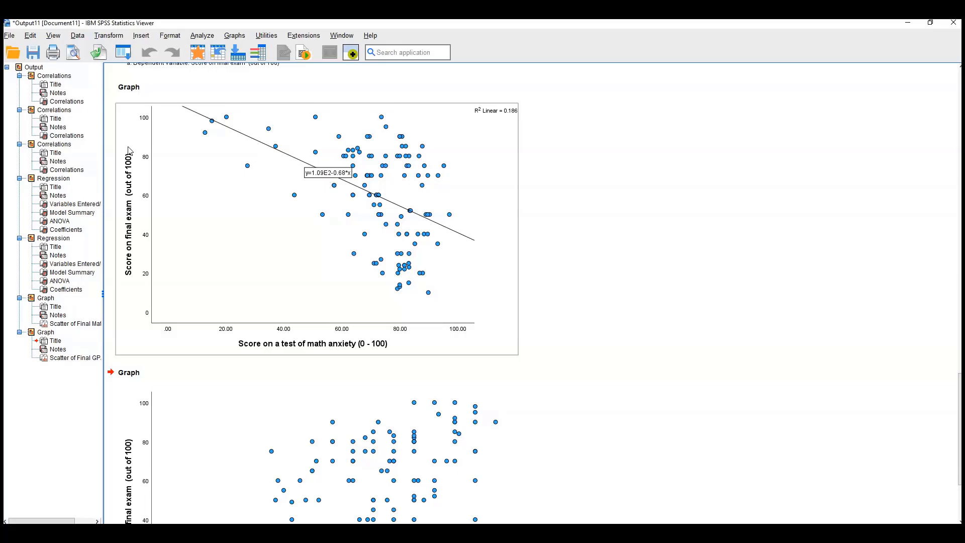
pyautogui.scroll(-3, 599, 331)
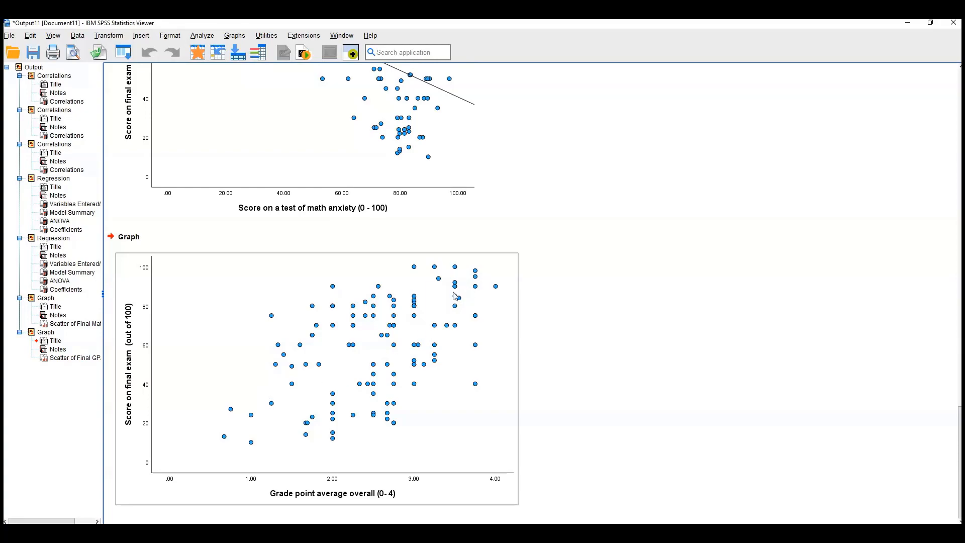
pyautogui.doubleClick(390, 326)
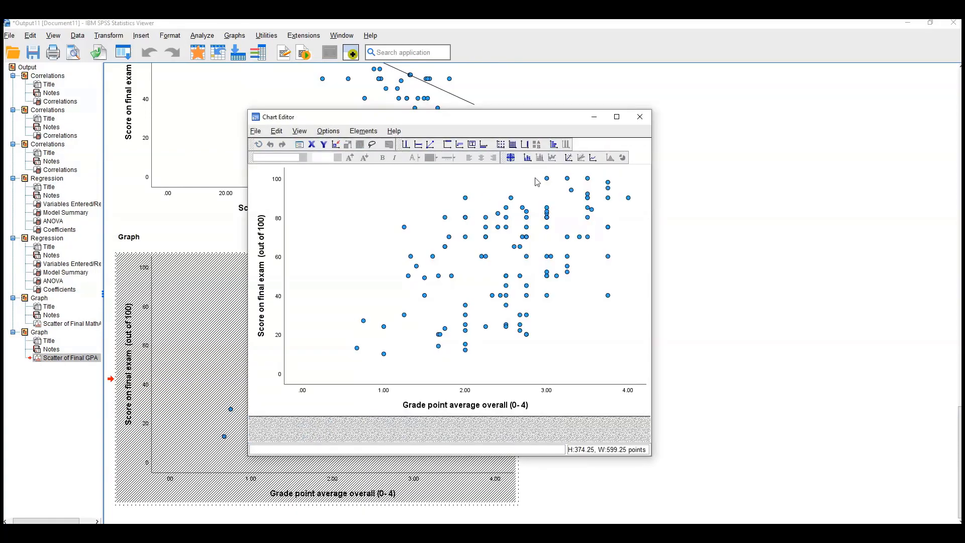
pyautogui.click(568, 157)
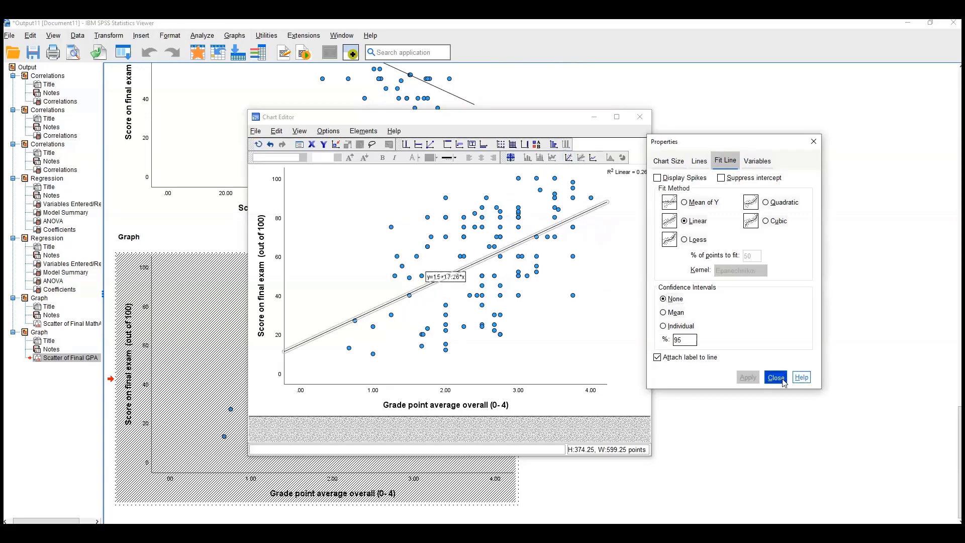
pyautogui.click(775, 377)
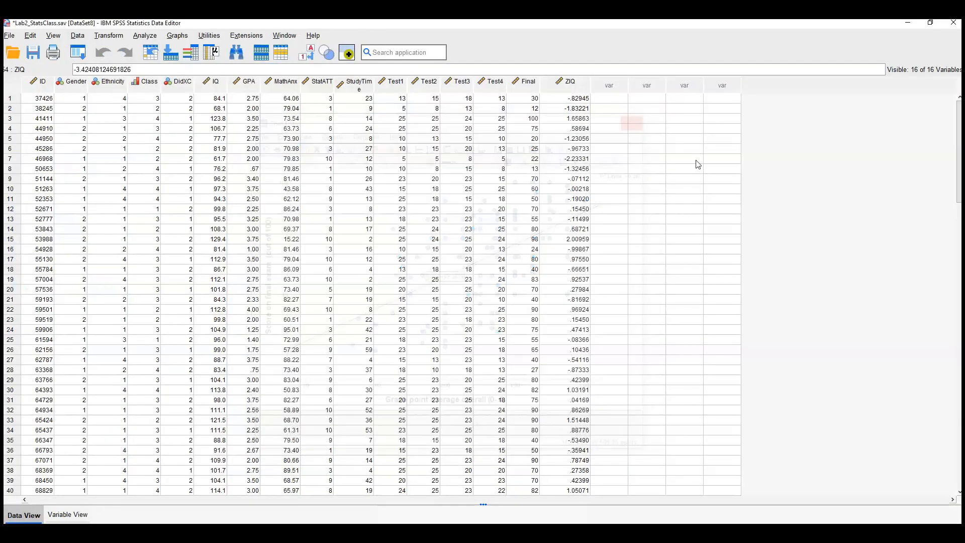
pyautogui.click(902, 25)
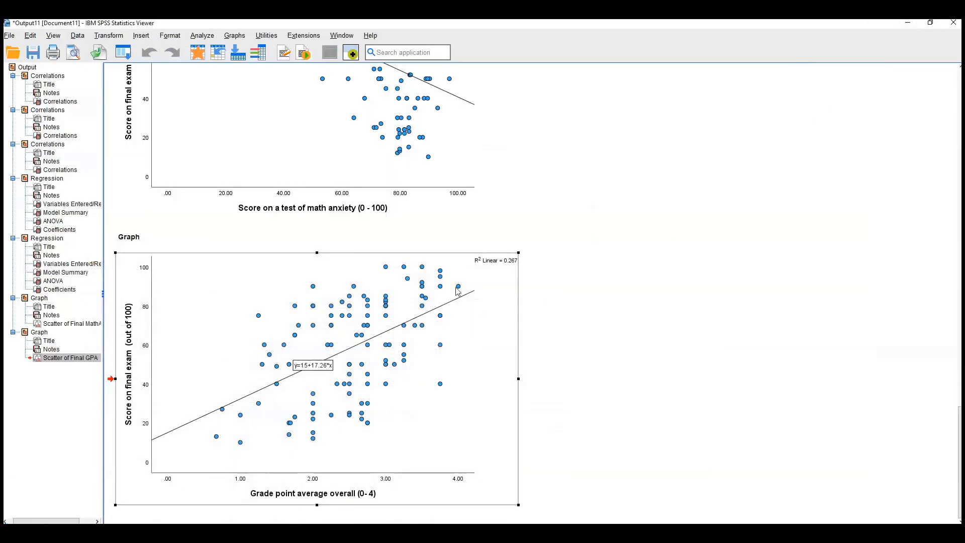
# Examine the regression tables for both models and compare the fit lines and R² values of the two scatterplots.
pyautogui.scroll(4, 355, 323)
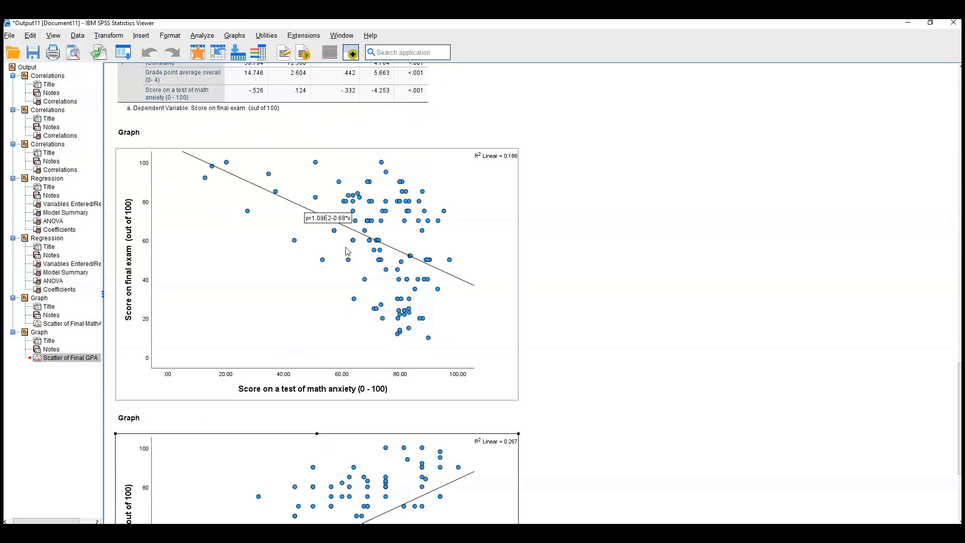
pyautogui.scroll(15, 365, 257)
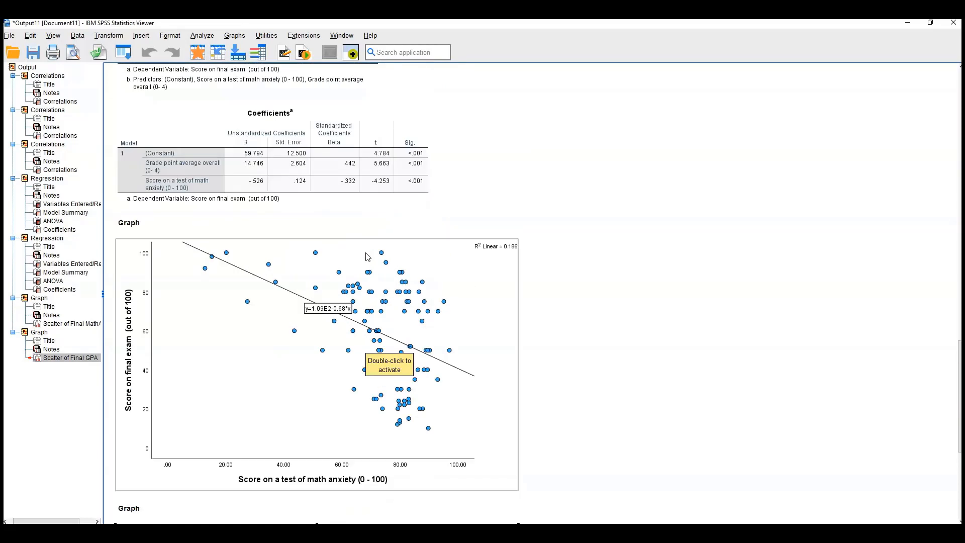
pyautogui.scroll(15, 347, 250)
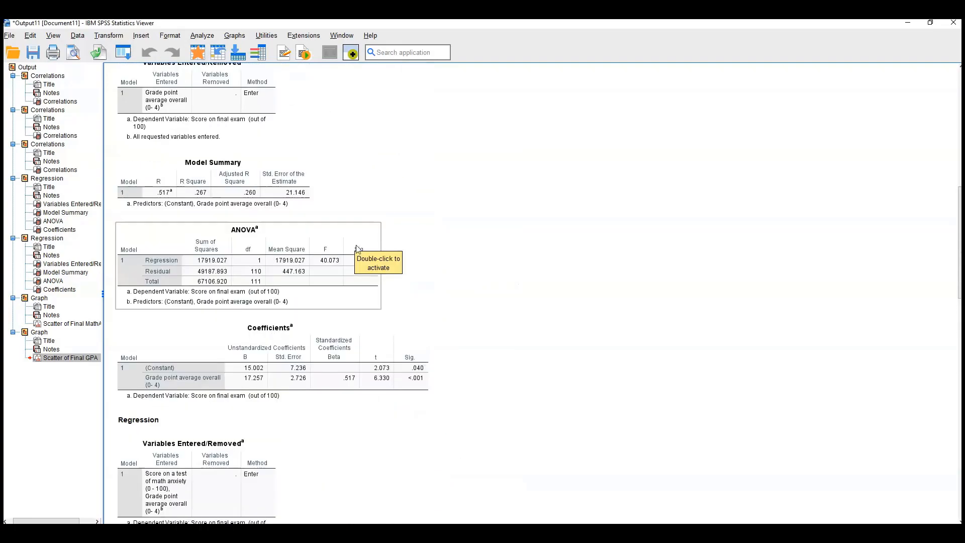
pyautogui.scroll(-12, 333, 250)
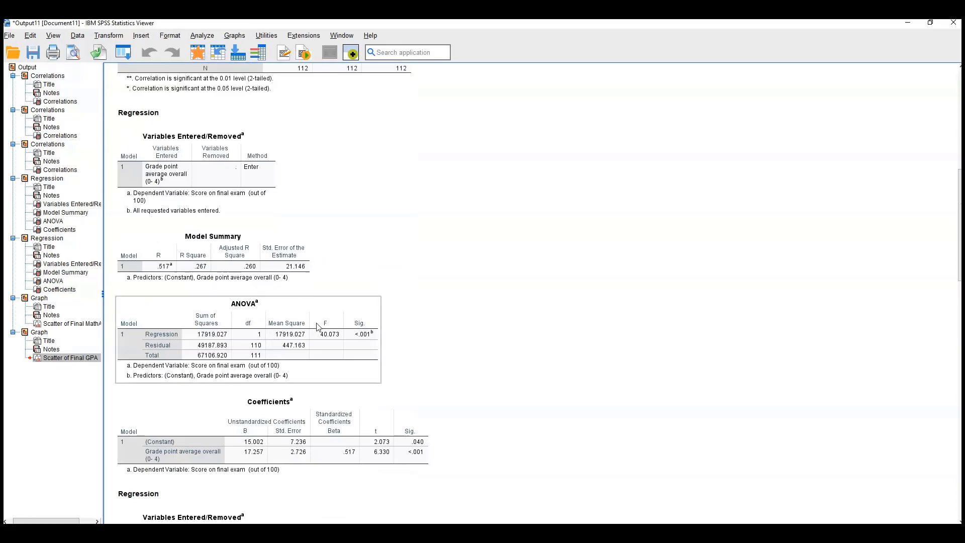
pyautogui.scroll(-15, 309, 308)
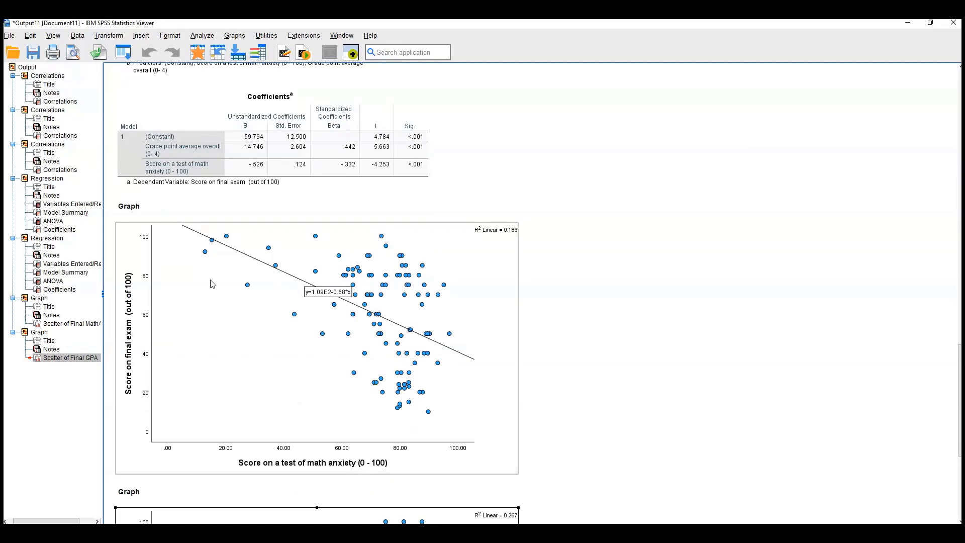
pyautogui.scroll(-1, 430, 410)
pyautogui.scroll(-2, 427, 411)
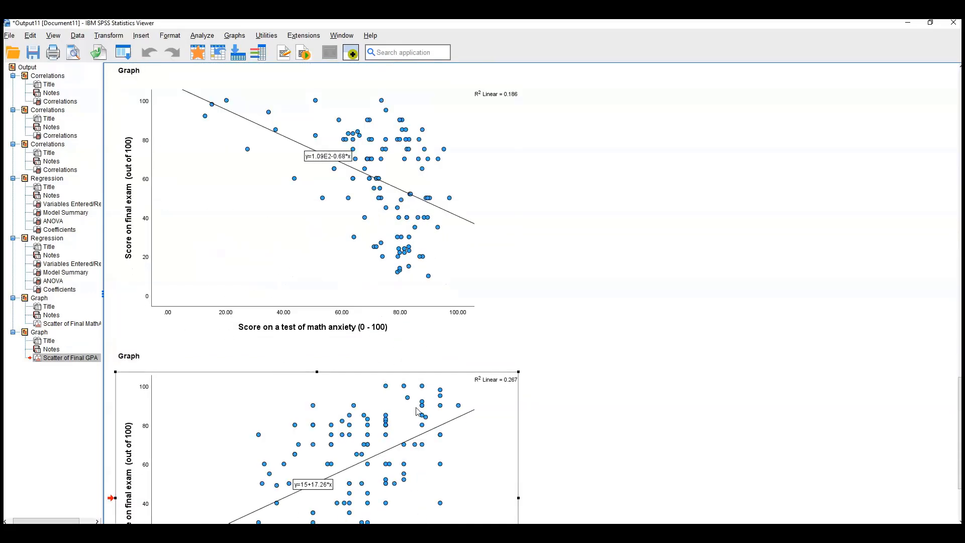
pyautogui.scroll(-2, 416, 412)
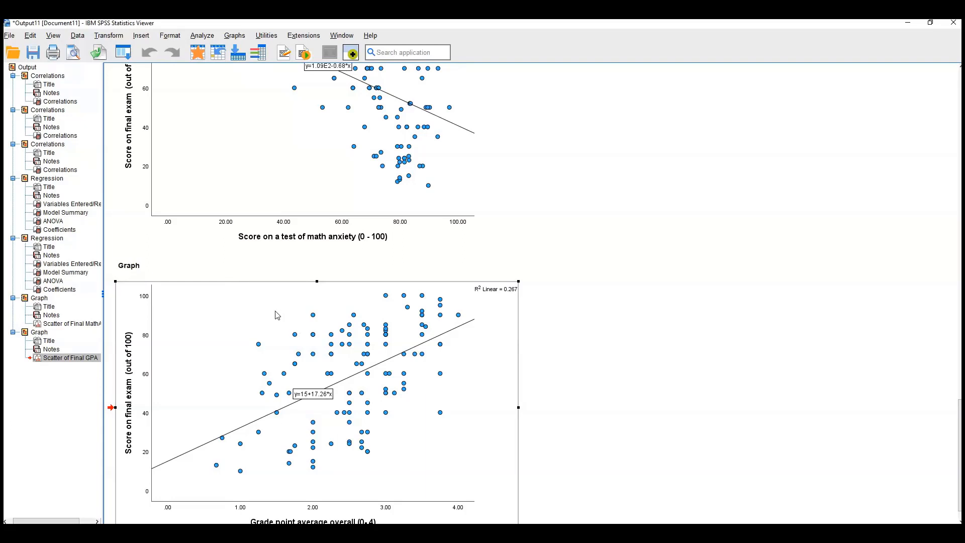
pyautogui.scroll(-1, 301, 317)
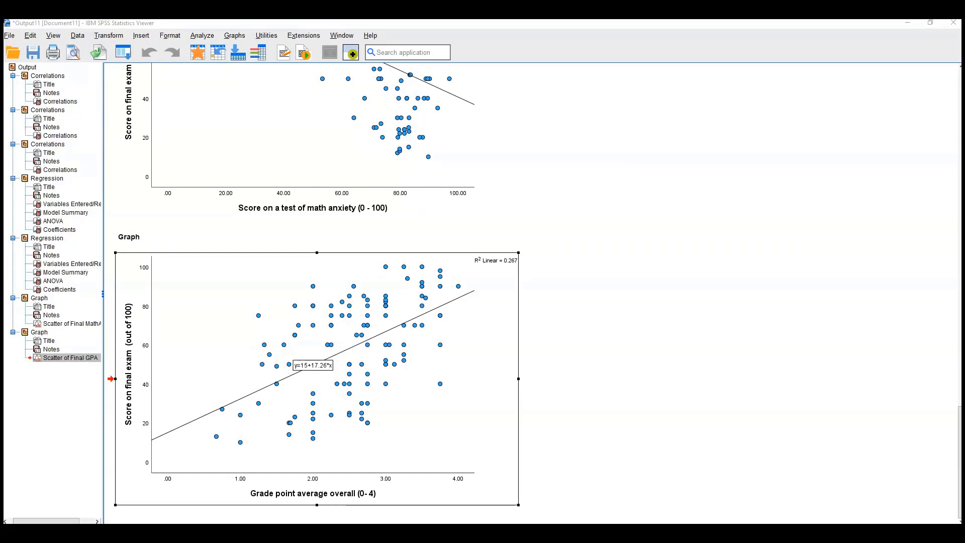
# Review the scatterplots against the multiple regression's ANOVA and coefficients, and go back to the correlation tables at the start of the output.
pyautogui.scroll(3, 510, 312)
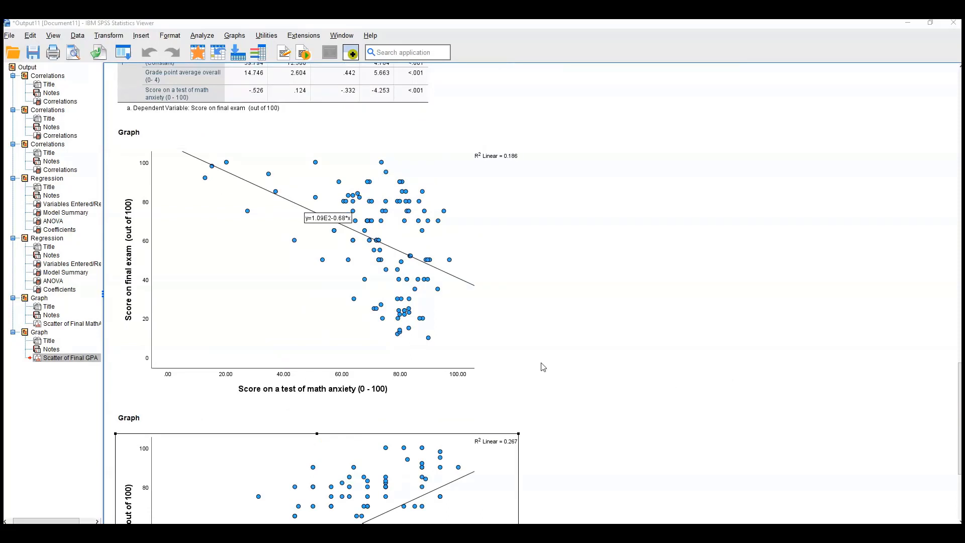
pyautogui.scroll(-3, 542, 367)
pyautogui.scroll(9, 542, 366)
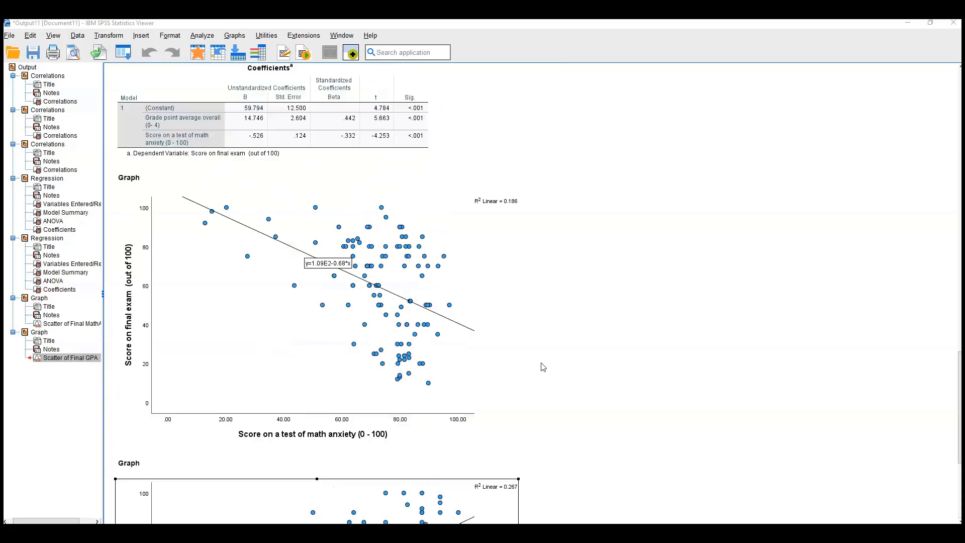
pyautogui.scroll(-3, 389, 284)
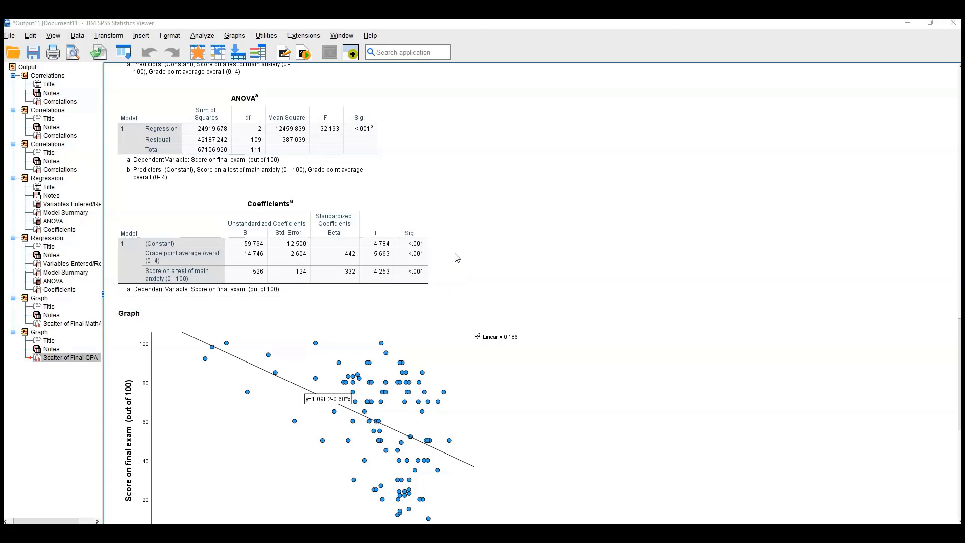
pyautogui.scroll(-3, 457, 258)
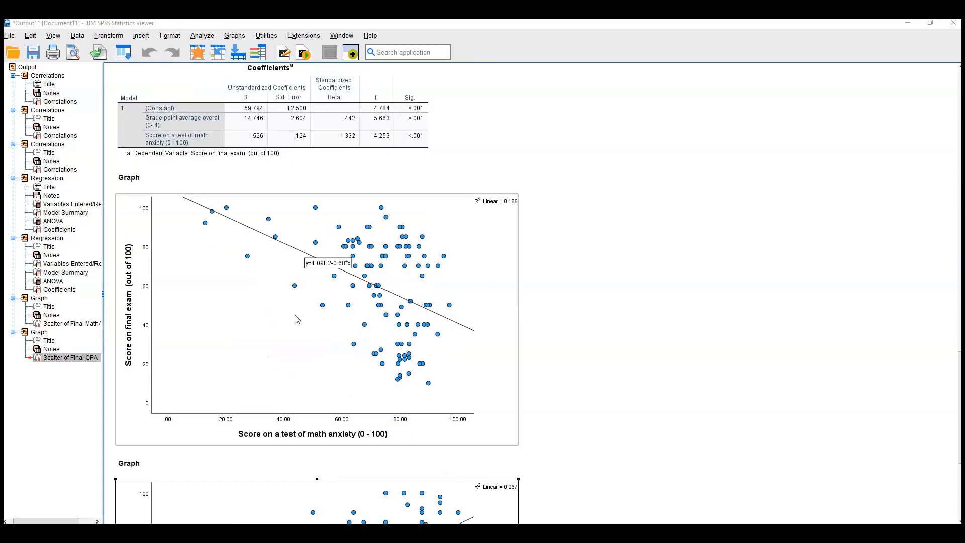
pyautogui.scroll(-3, 352, 317)
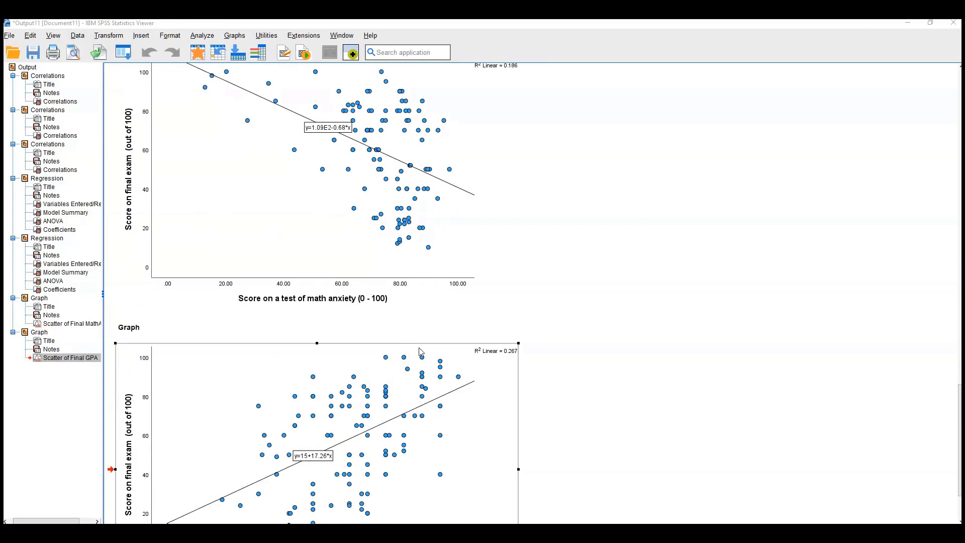
pyautogui.scroll(20, 462, 368)
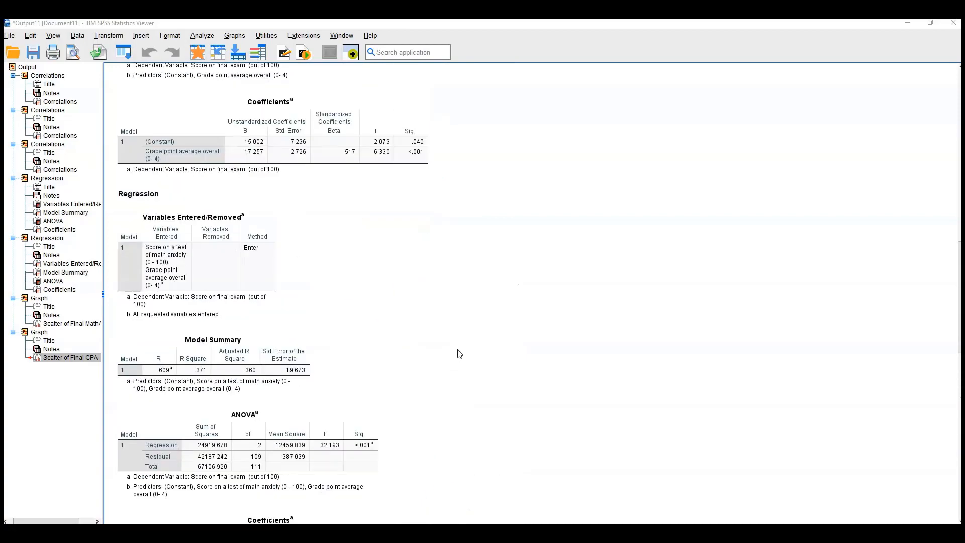
pyautogui.scroll(20, 459, 350)
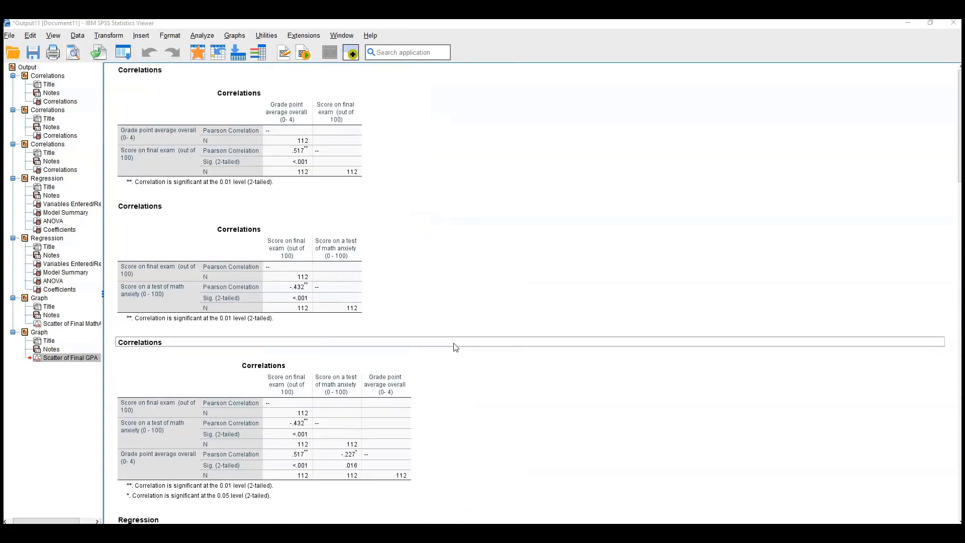